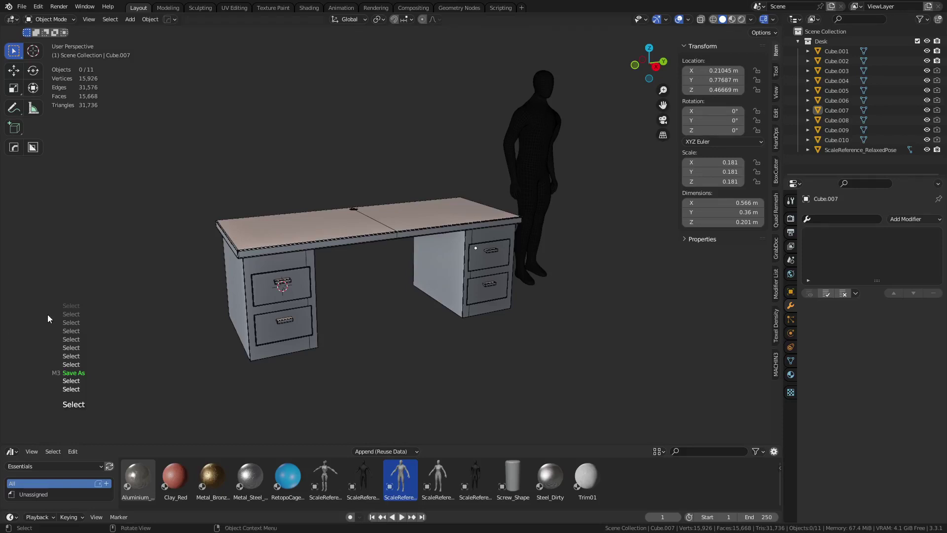
- Add a 0.1 m cube and move it about 0.52 m along global X, in front of the desk
scroll(257, 285, "up", 4)
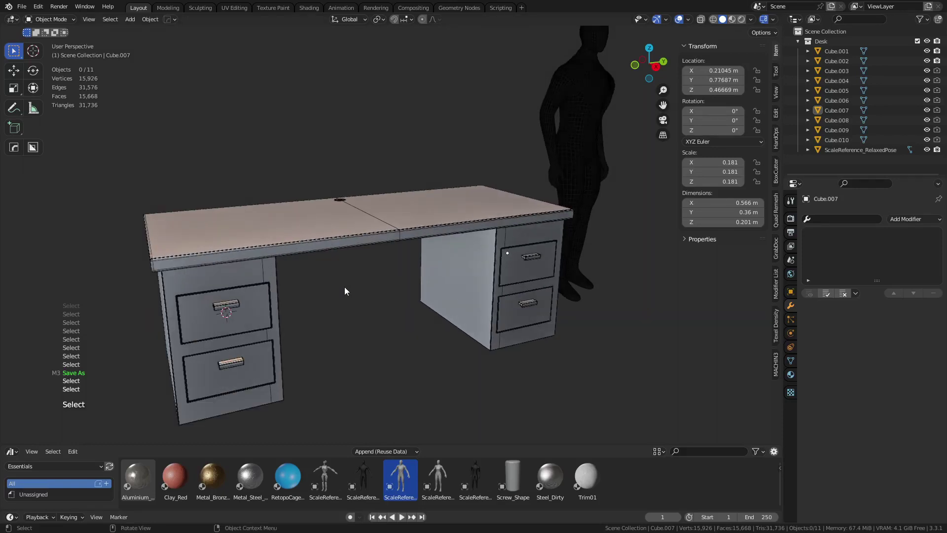
scroll(350, 290, "up", 3)
middle_click_drag(350, 293, 472, 252)
left_click(391, 251)
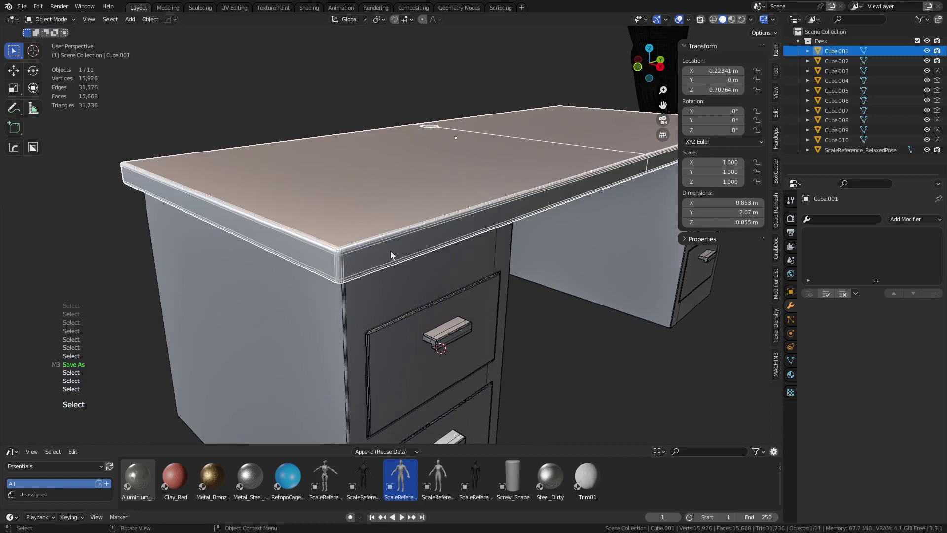
scroll(524, 272, "down", 3)
mouse_move(446, 246)
middle_mouse_down()
mouse_move(475, 259)
mouse_move(456, 254)
middle_mouse_up()
key("shift+a")
mouse_move(459, 255)
left_click(517, 268)
key("g")
key("x")
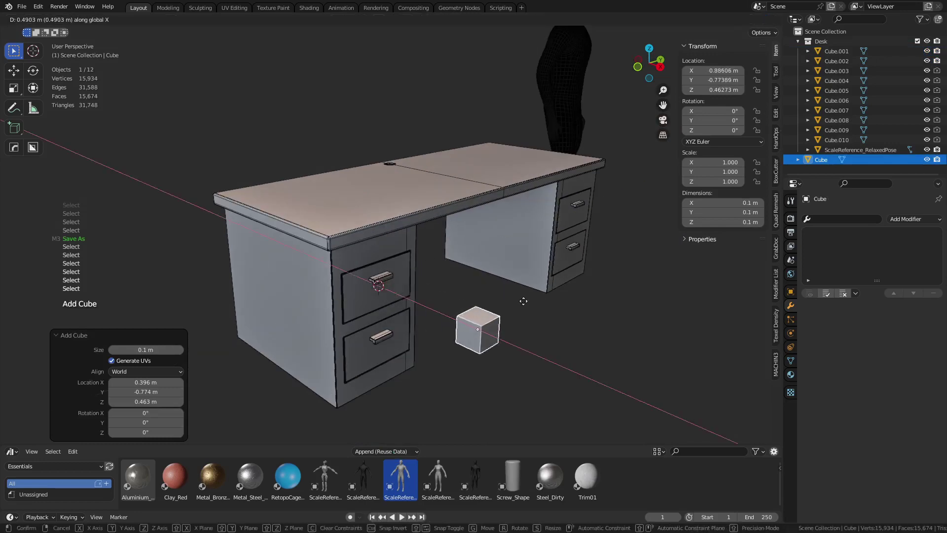
left_click(523, 301)
- In Edit Mode with X-ray on, extend the cube's far end face about 0.65 m along Y
middle_click_drag(515, 304, 460, 276, "shift")
key("ctrl+Tab")
left_click(483, 279)
key("alt+z")
key("3")
left_click(416, 293)
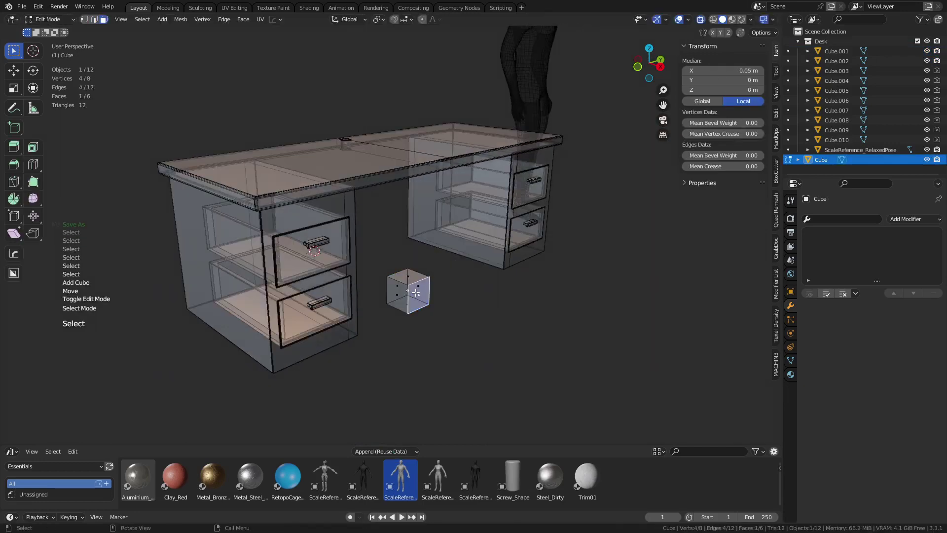
left_click(416, 292)
key("g")
key("y")
left_click(536, 265)
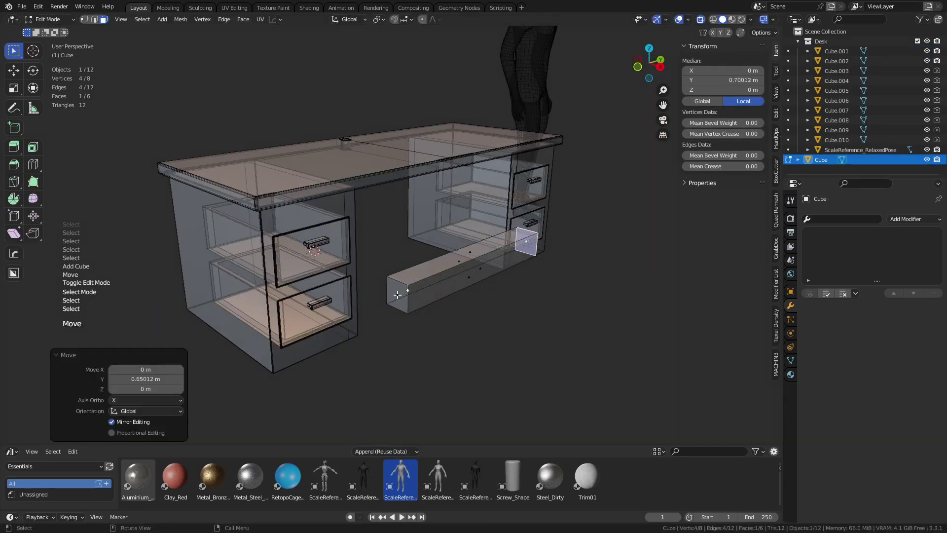
- Extend the block's opposite end face about 0.4 m in the negative Y direction
left_click(398, 295)
key("g")
left_click(297, 340)
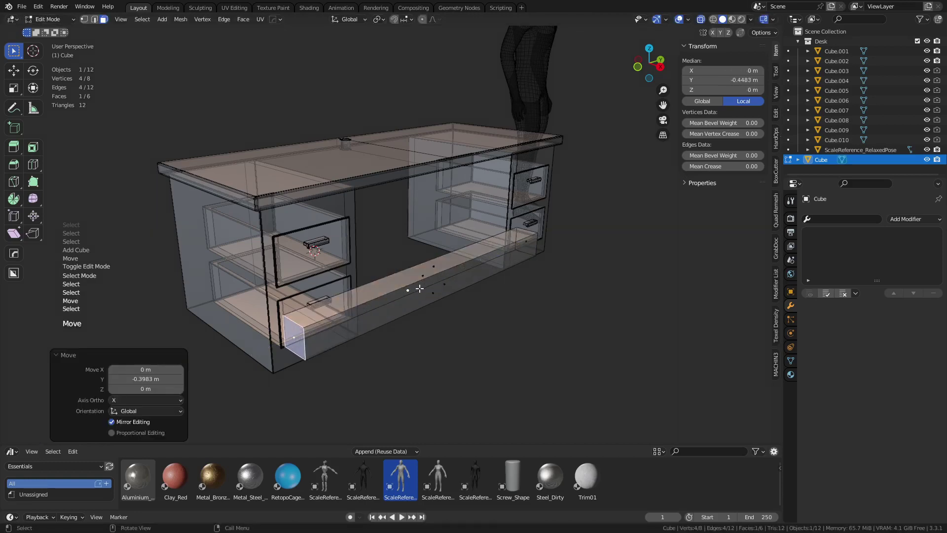
- Widen the block by moving its long desk-side face about 0.23 m in the negative X direction
left_click(424, 278)
key("g")
key("y")
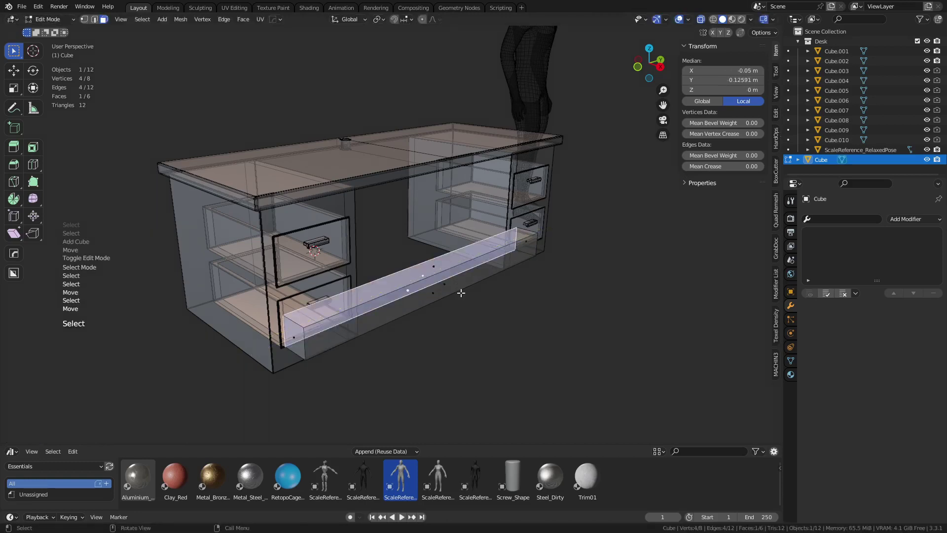
key("x")
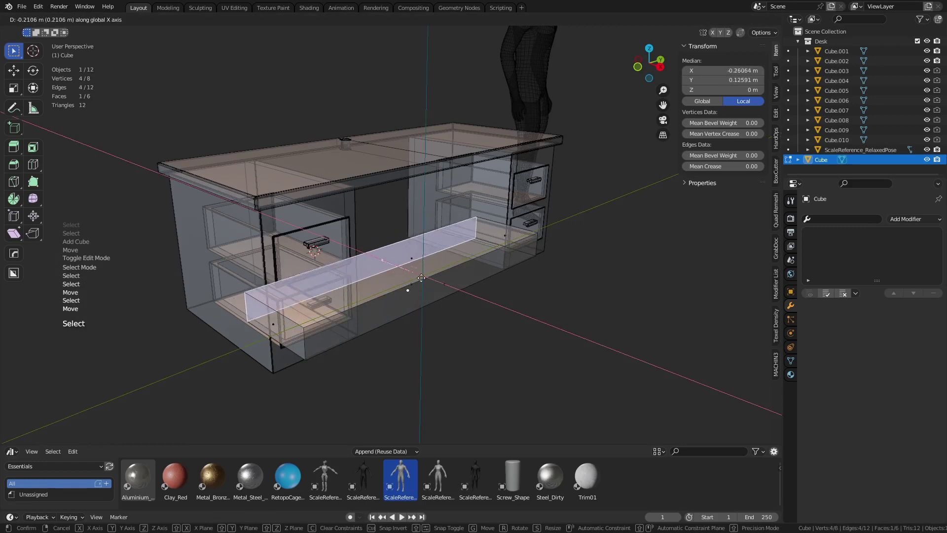
left_click(450, 278)
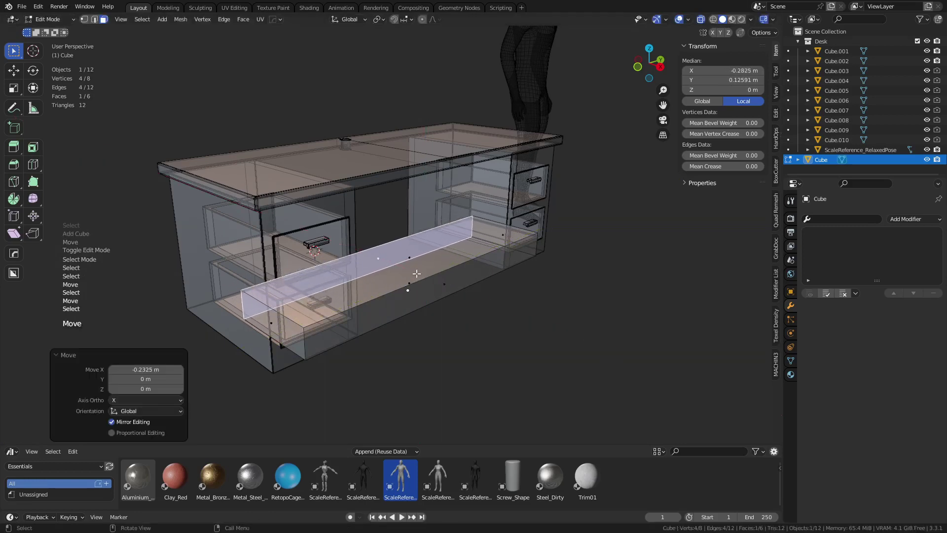
- Turn off X-ray and lower the block's top face about 0.067 m along Z to form a thin slab
key("alt+z")
left_click(399, 267)
middle_click_drag(438, 286, 471, 251, "shift")
scroll(472, 251, "up", 1)
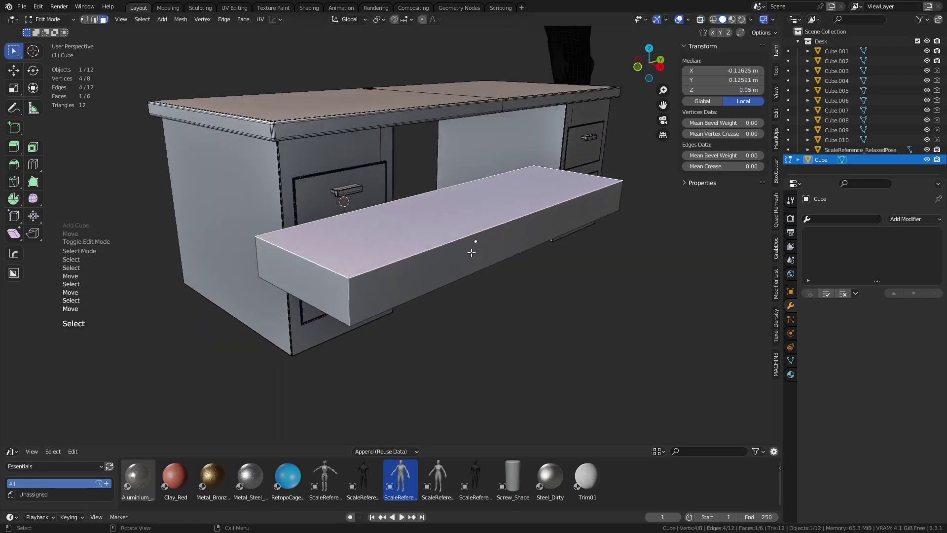
key("g")
key("z")
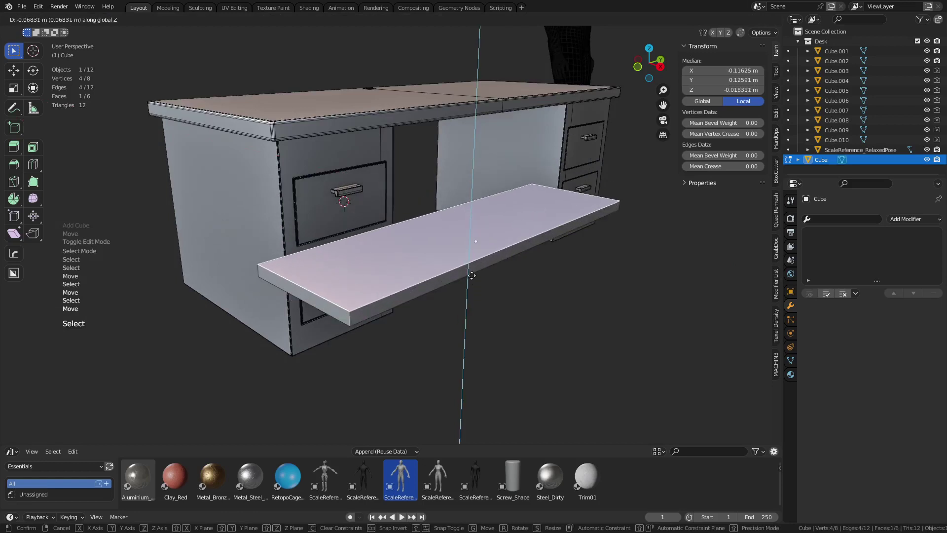
left_click(475, 281)
- Round the slab's four vertical corner edges with a 6-segment bevel about 0.027 m wide
scroll(471, 255, "up", 3)
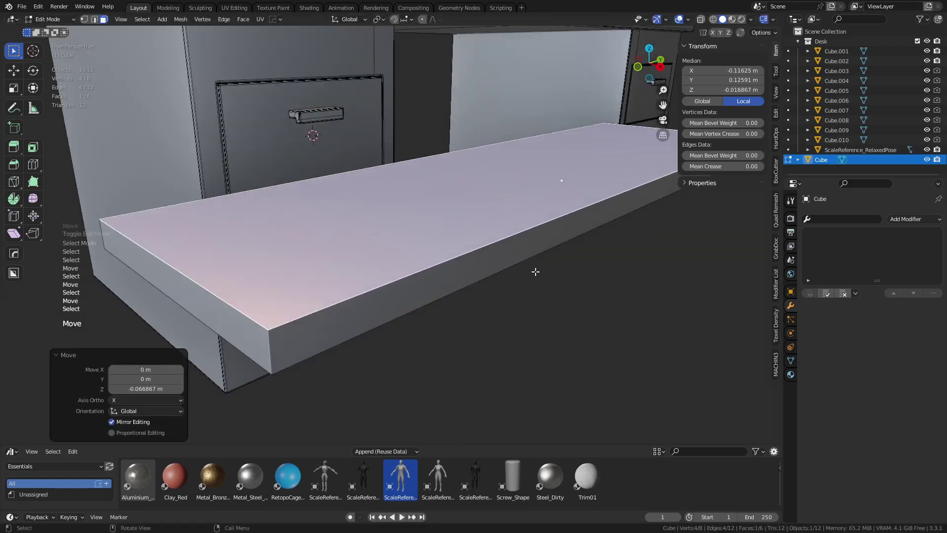
key("2")
left_click(271, 348, "alt")
left_click(277, 345, "ctrl+alt")
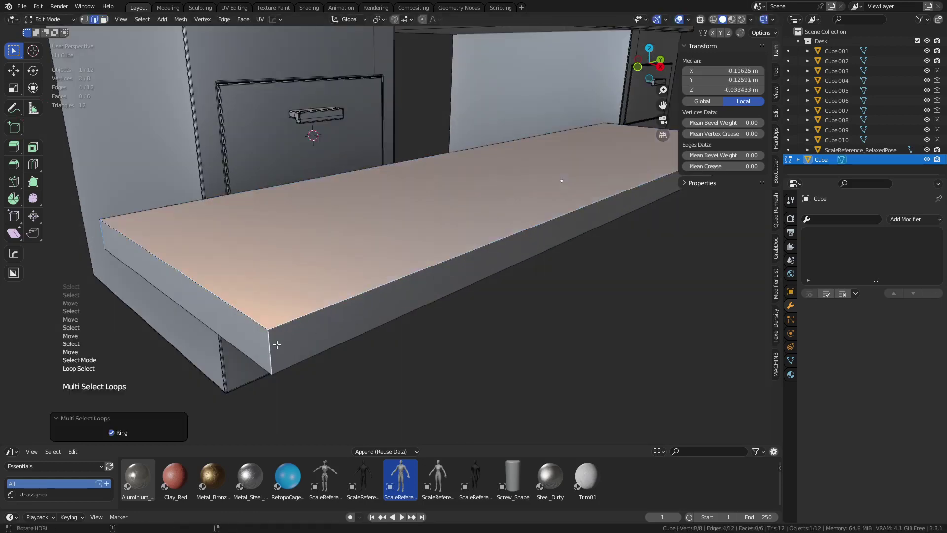
key("ctrl+b")
scroll(552, 319, "up", 5)
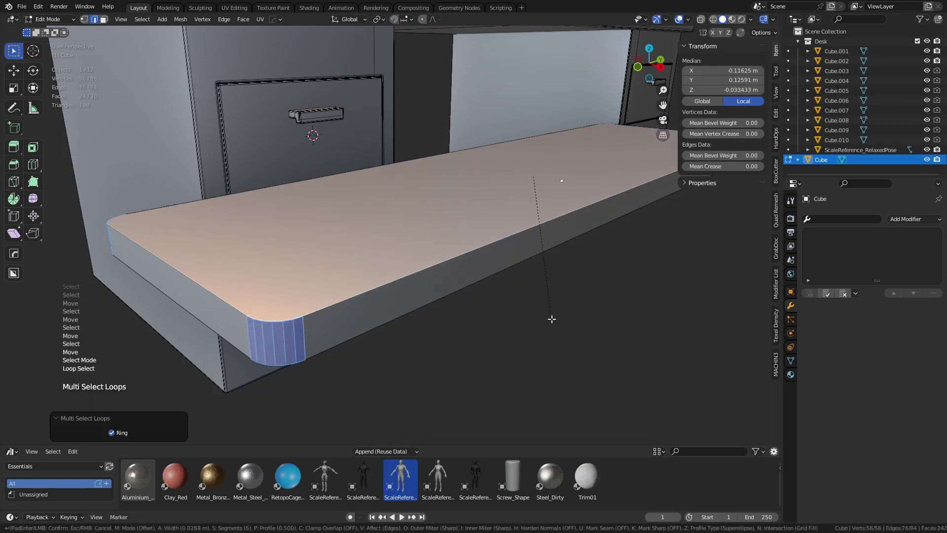
left_click(552, 319)
- Bevel the slab's top edge loop about 0.0128 m with 6 segments and a Custom profile
key("3")
left_click(453, 277, "alt")
key("2")
left_click(433, 276, "alt")
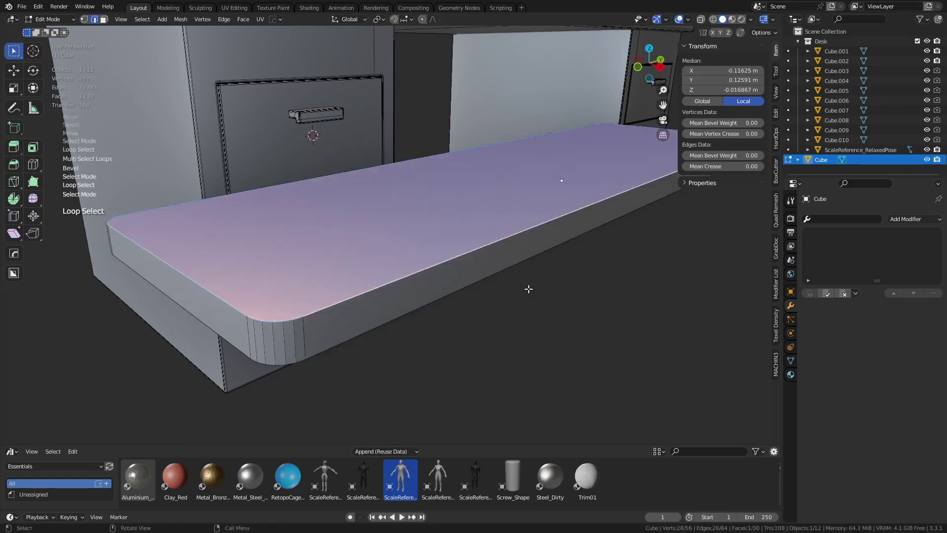
key("ctrl+b")
left_click(530, 299)
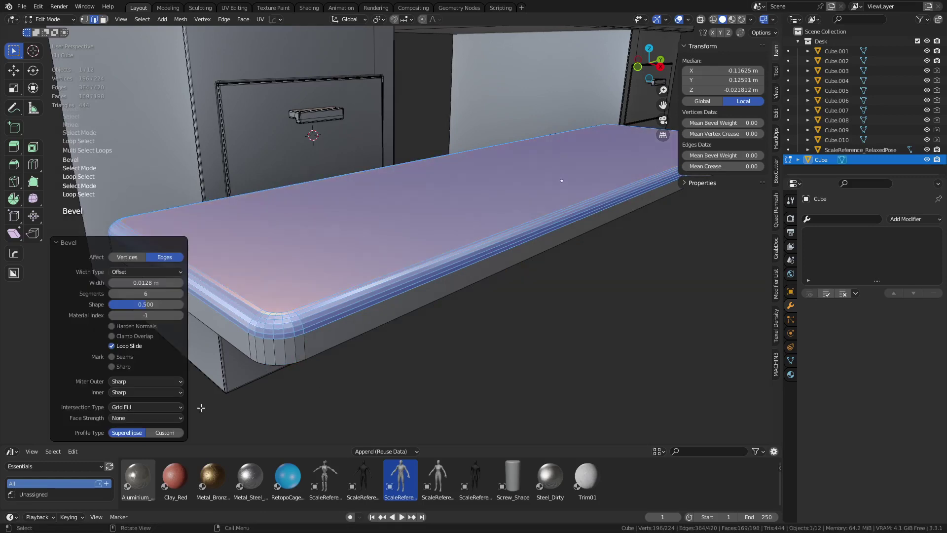
left_click(159, 437)
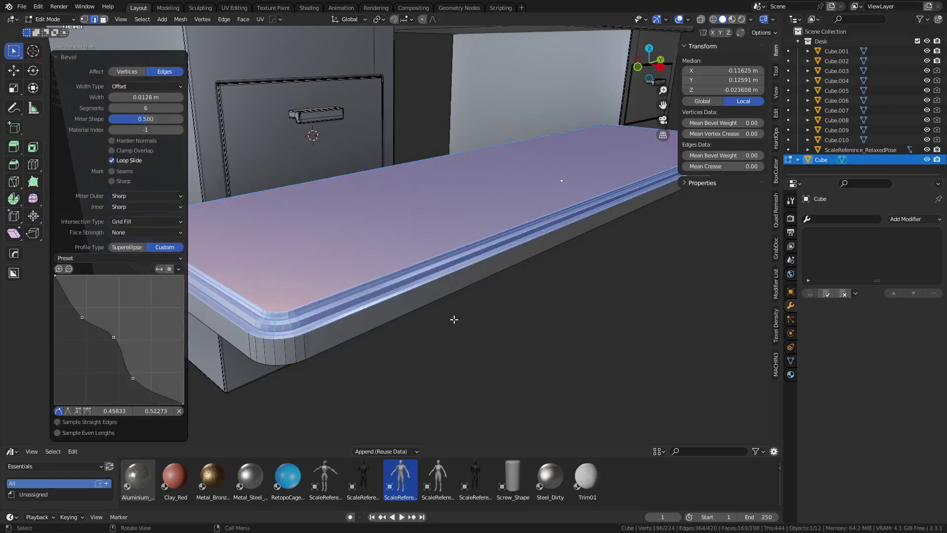
- Return to Object Mode and apply Shade Auto Smooth at 30° to the slab
key("ctrl+Tab")
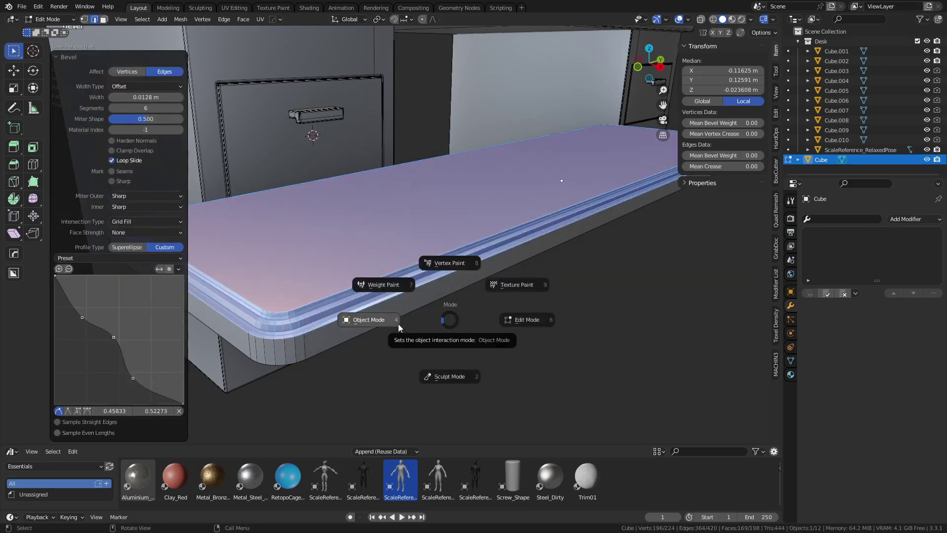
left_click(391, 327)
middle_click_drag(493, 334, 586, 323)
scroll(584, 316, "down", 5)
scroll(496, 273, "up", 10)
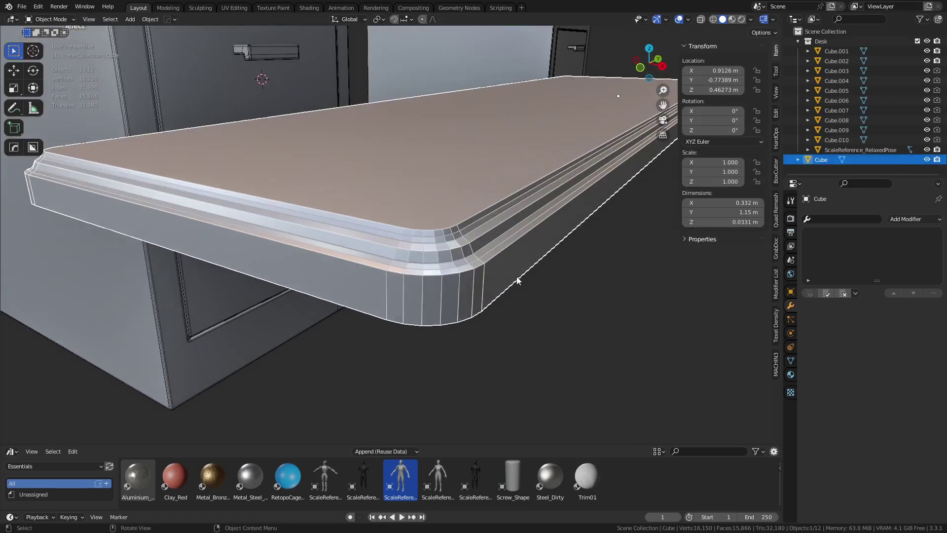
middle_click_drag(497, 297, 455, 303)
right_click(454, 303)
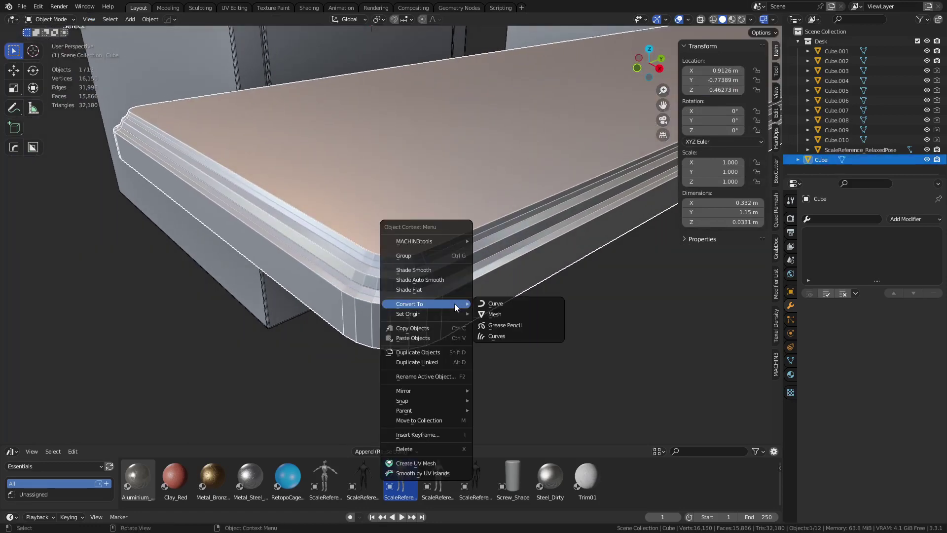
left_click(451, 280)
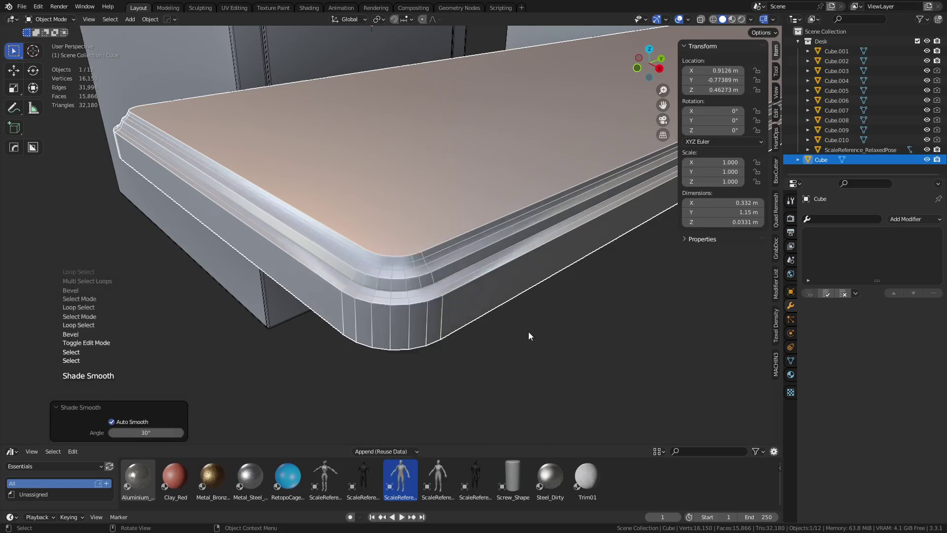
- Apply the HardOps Sharpen operation to the slab, adding a Weighted Normal modifier with Keep Sharp
right_click(493, 311)
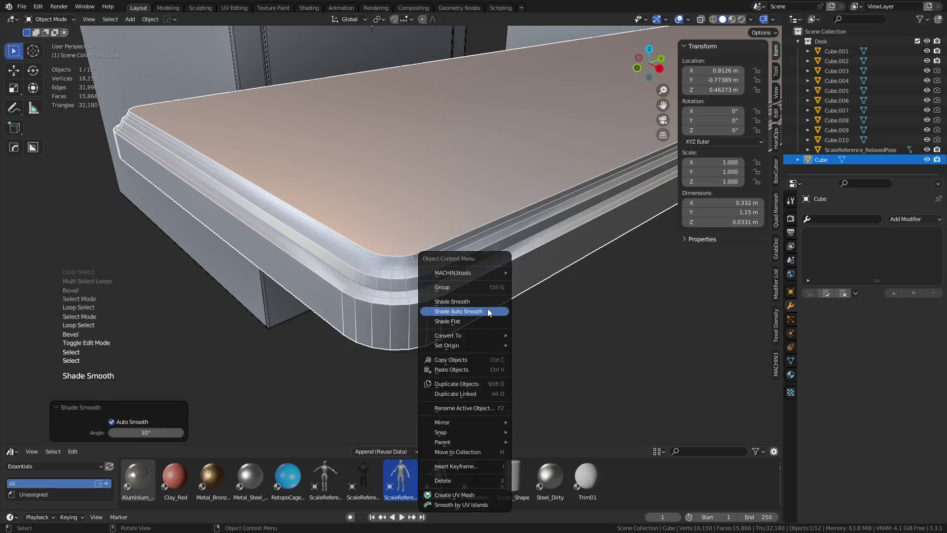
key("Escape")
key("q")
left_click(494, 280, "alt")
left_click(559, 324)
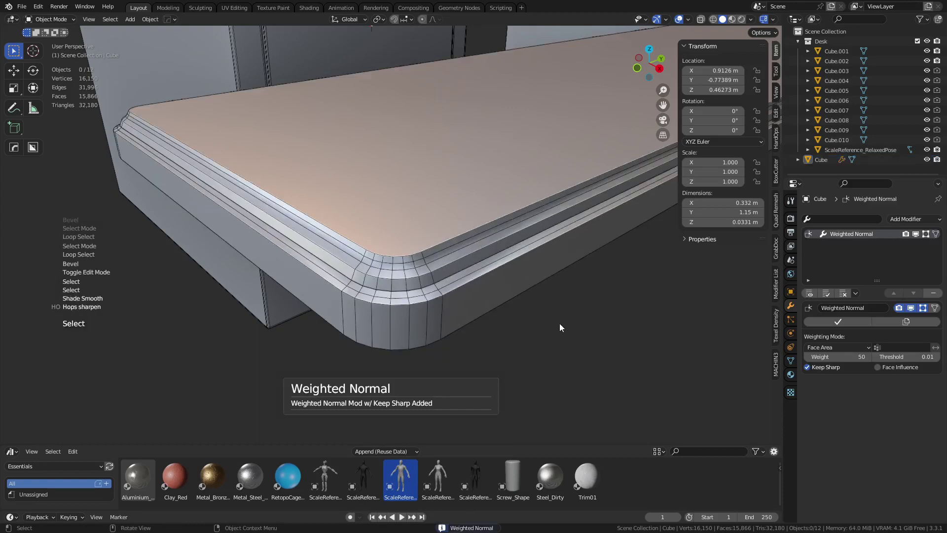
- Bevel the slab's upper edge loop about 0.001 m with 1 segment and a Superellipse profile
middle_click_drag(560, 324, 518, 314, "shift")
scroll(518, 314, "up", 3)
left_click(492, 307)
key("ctrl+Tab")
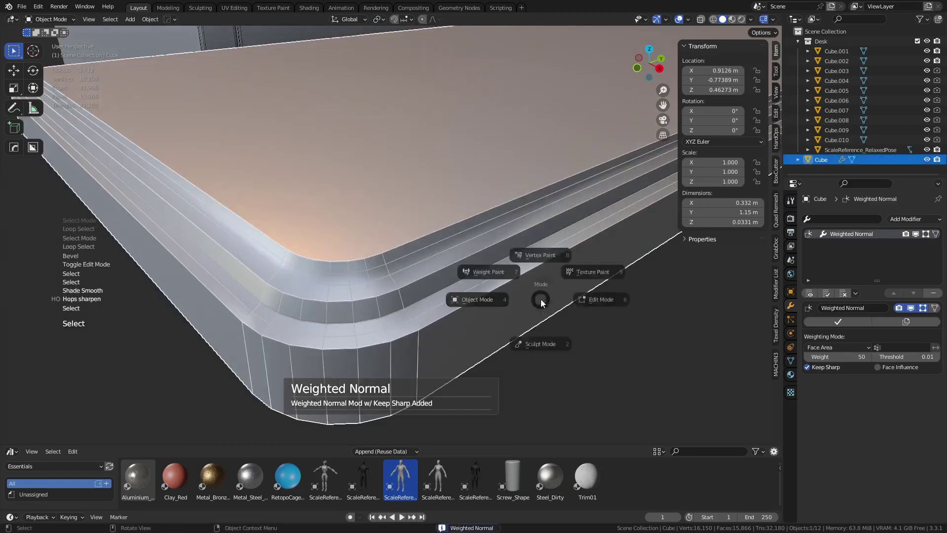
left_click(600, 300)
left_click(426, 231, "alt")
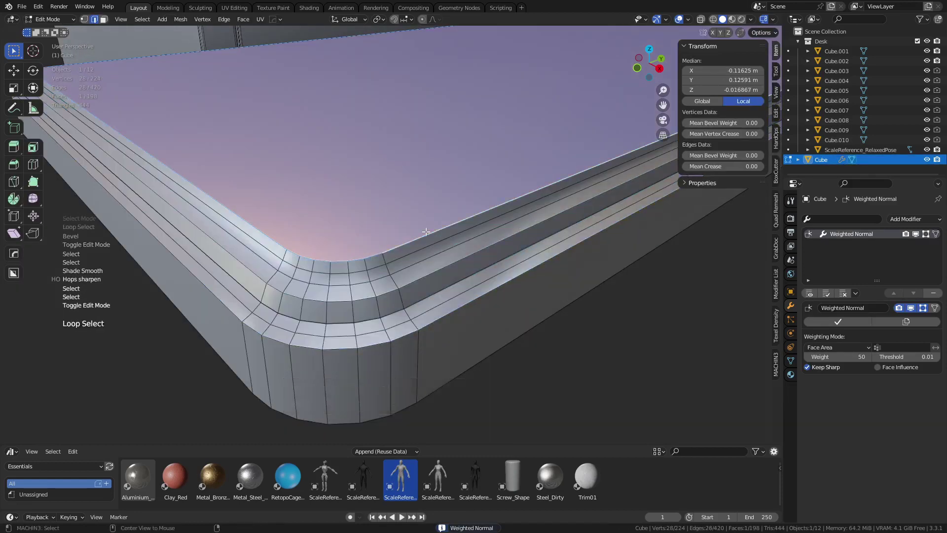
key("ctrl+b")
left_click(566, 300)
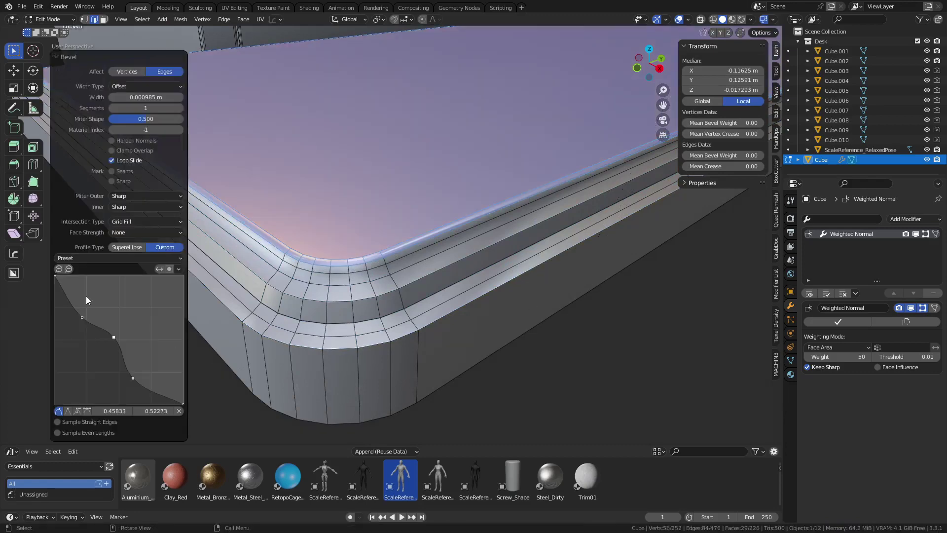
left_click(134, 248)
- Bevel the slab's bottom edge loop about 0.003 m with 1 segment and return to Object Mode
middle_click_drag(611, 368, 514, 311)
left_click(493, 392, "alt")
key("ctrl+b")
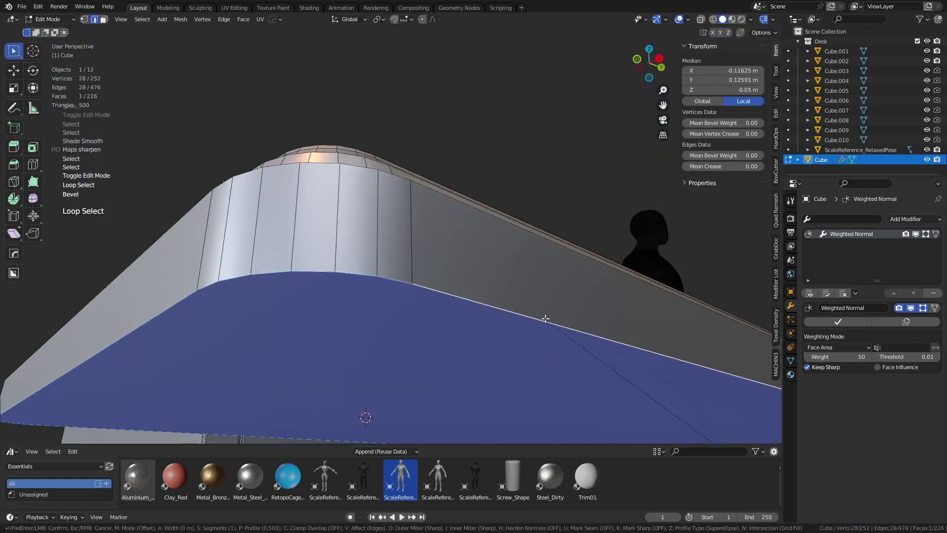
left_click(487, 287)
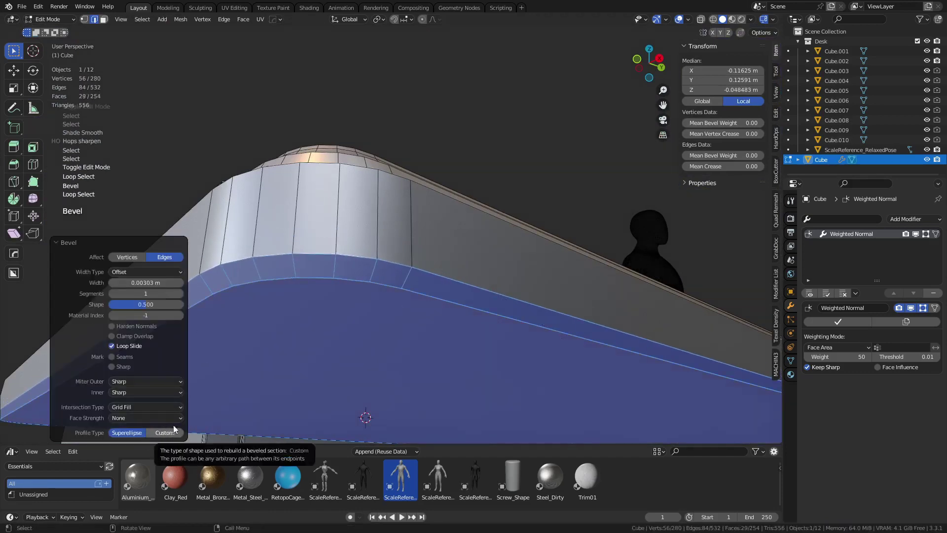
middle_click_drag(553, 234, 558, 299)
key("ctrl+Tab")
left_click(524, 298)
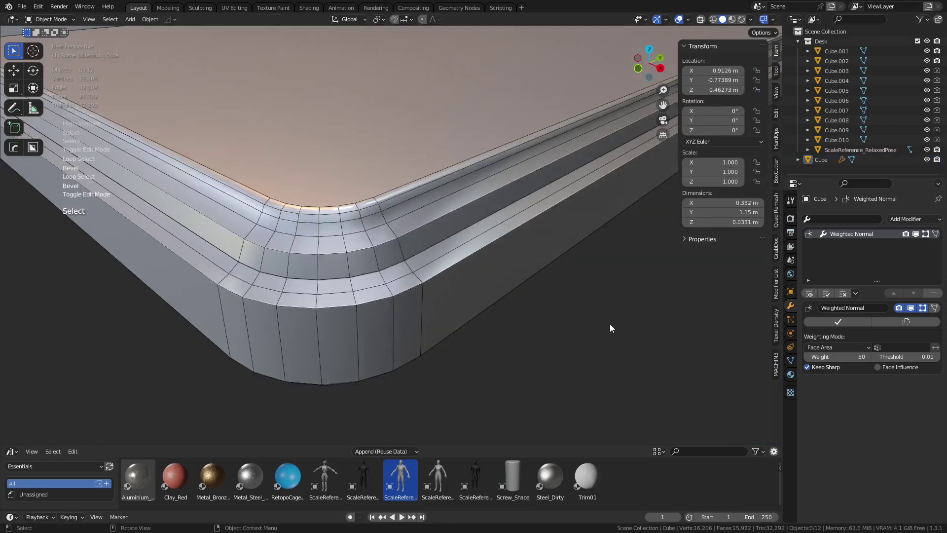
- Run HardOps Sharpen on the slab again and turn off Keep Sharp in its Weighted Normal modifier
middle_click_drag(610, 323, 519, 292)
key("q")
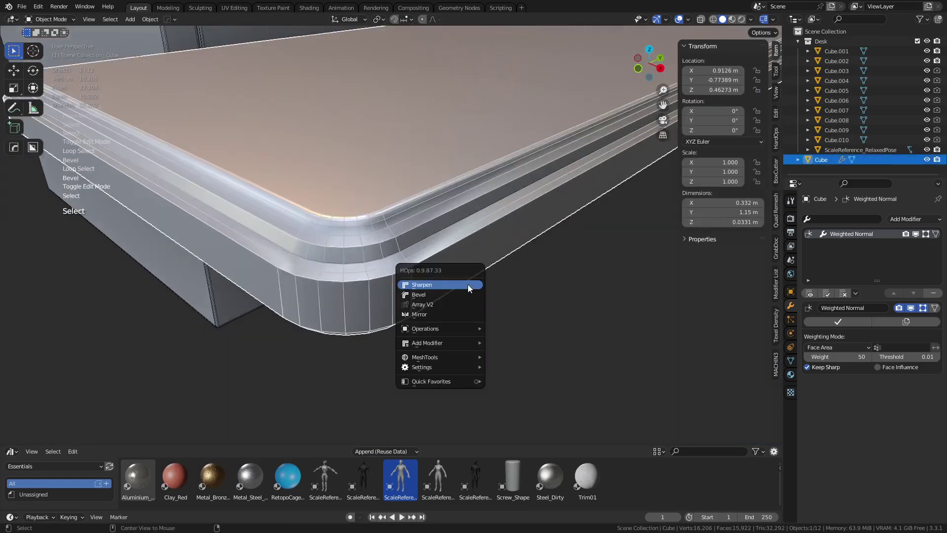
left_click(468, 284)
left_click(822, 368)
left_click(556, 291)
- Examine the shading and bevel geometry around the slab's rounded corner from several distances
middle_click_drag(556, 291, 463, 218)
scroll(459, 242, "up", 3)
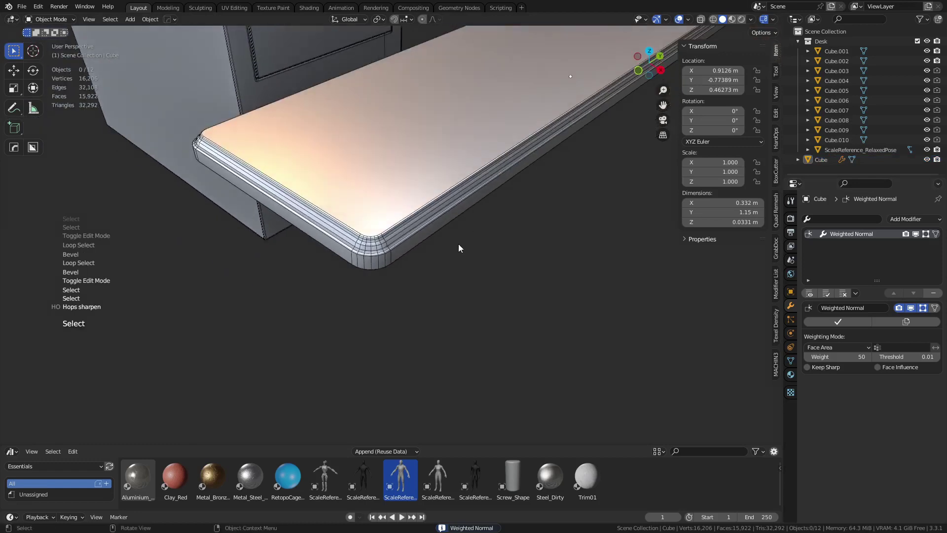
scroll(458, 230, "up", 2)
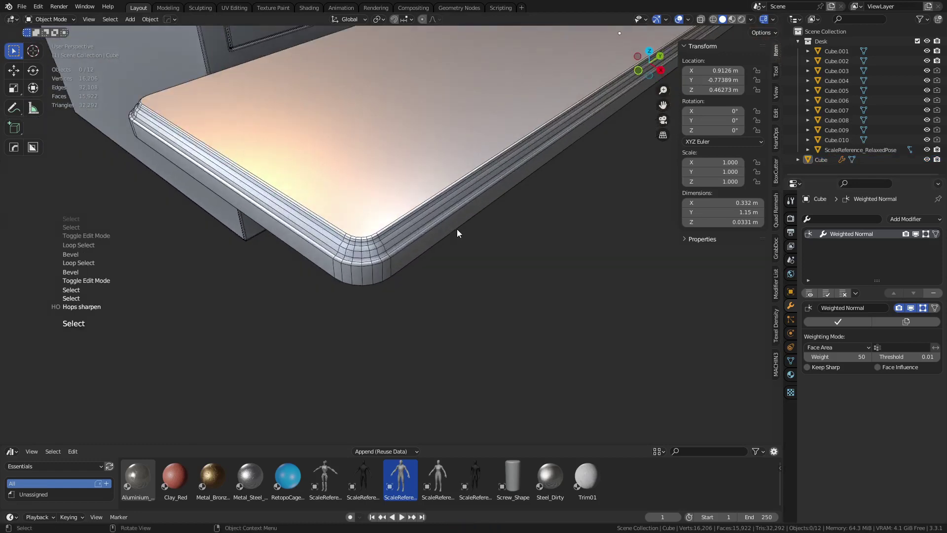
scroll(385, 239, "down", 2)
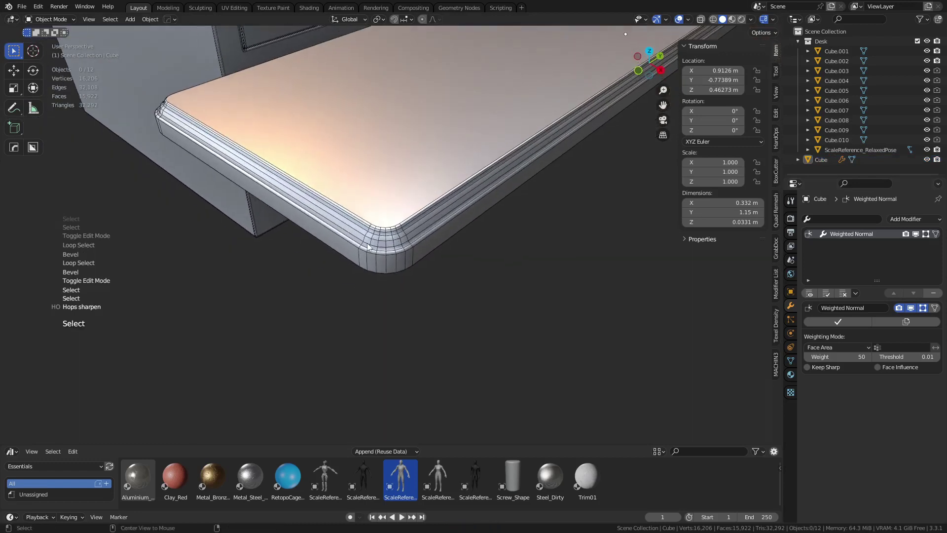
scroll(399, 229, "down", 6)
scroll(400, 259, "up", 10)
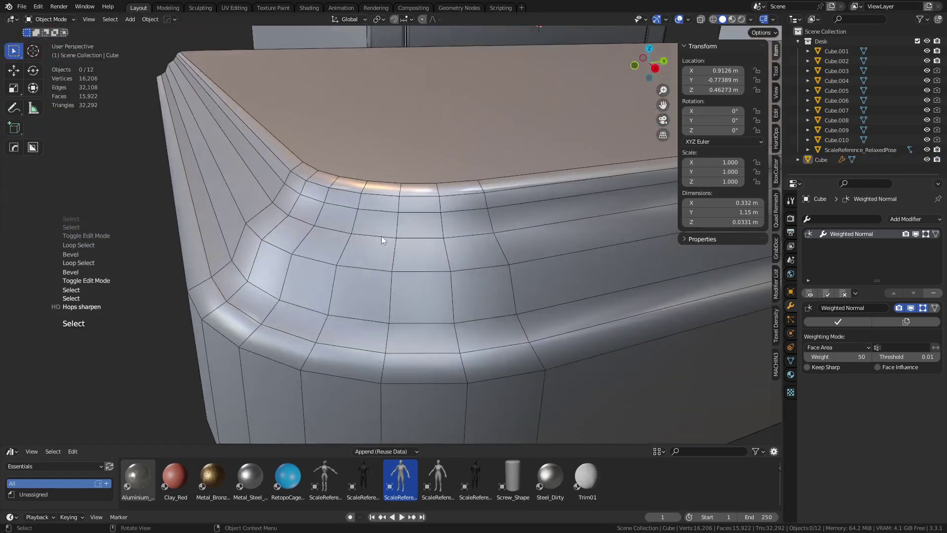
middle_click_drag(382, 240, 201, 192)
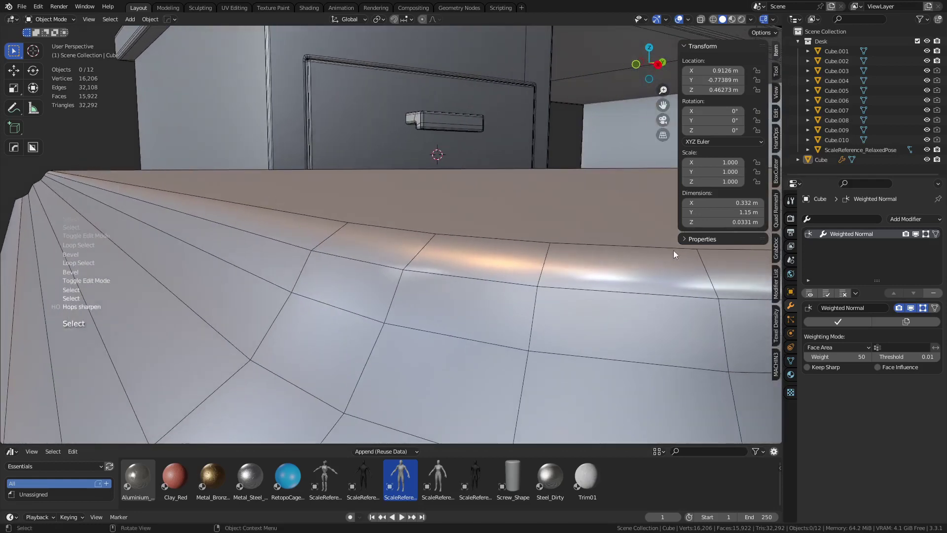
- Delete the large top and bottom faces of the slab, leaving only its moulded rim
middle_click_drag(428, 193, 361, 236, "ctrl")
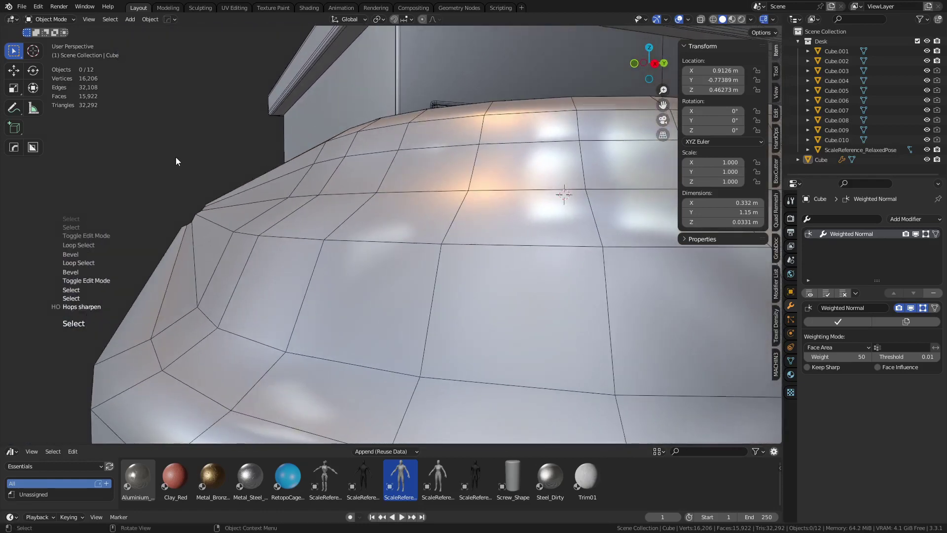
scroll(177, 159, "down", 5)
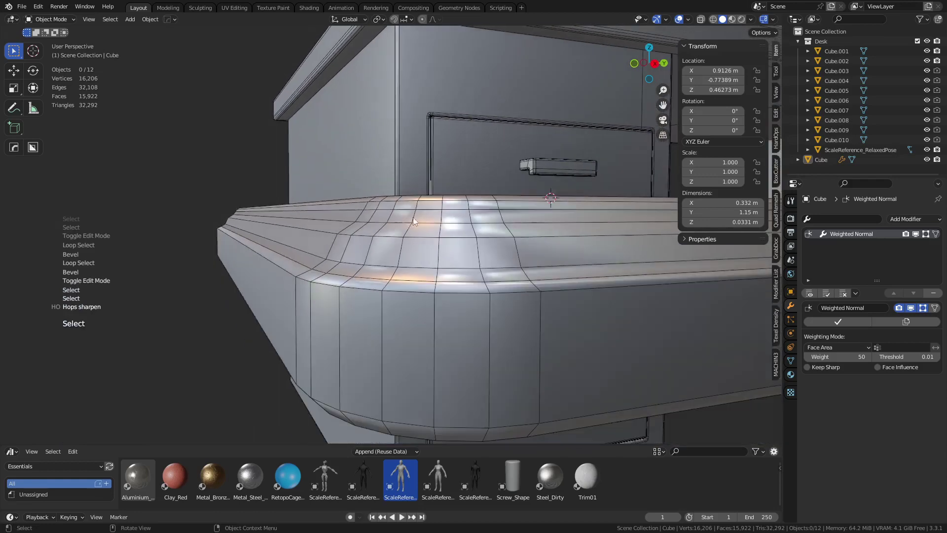
left_click(414, 219)
middle_click_drag(386, 218, 510, 249)
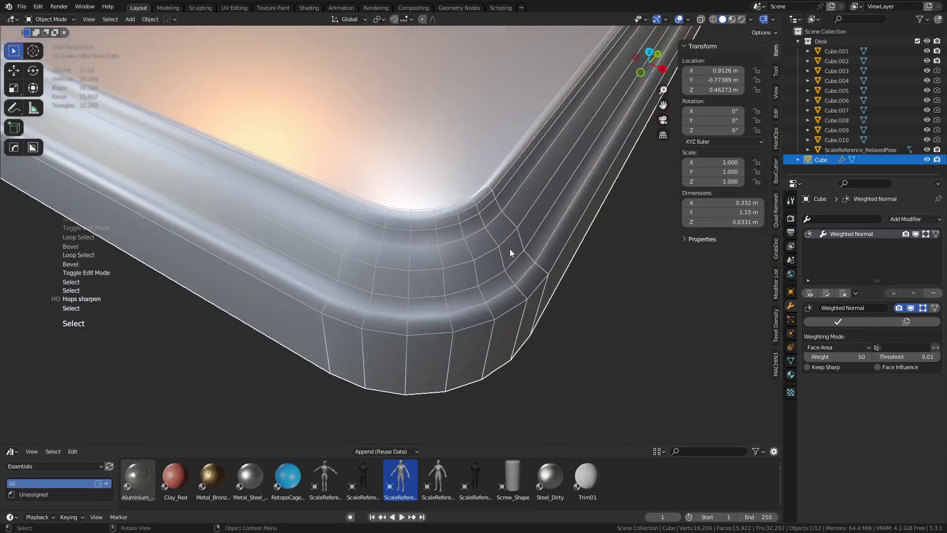
scroll(510, 249, "down", 3)
key("Tab")
key("3")
left_click(439, 192)
middle_click_drag(447, 296, 446, 239)
left_click(446, 239, "shift")
key("x")
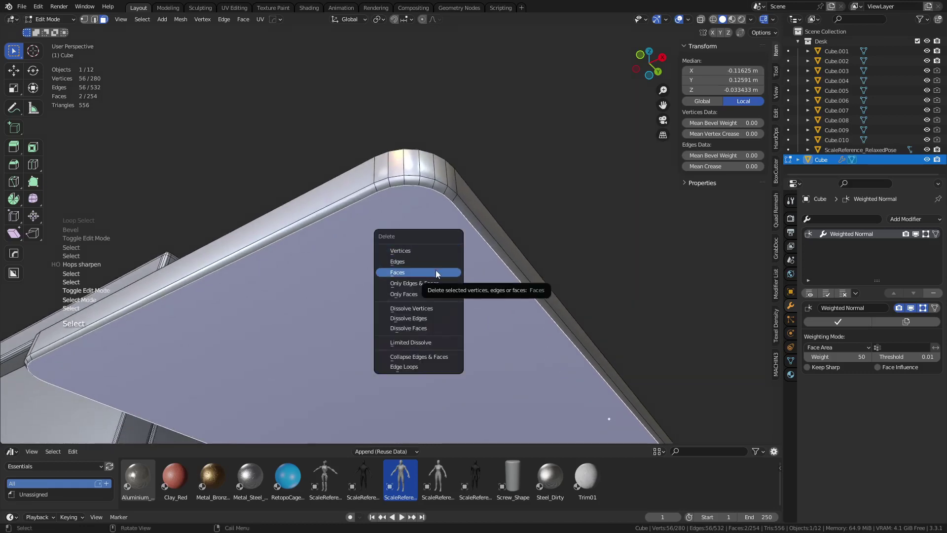
left_click(436, 272)
- Select the inner edge loop around the slab's top opening and close it with Grid Fill
middle_click_drag(436, 271, 455, 202)
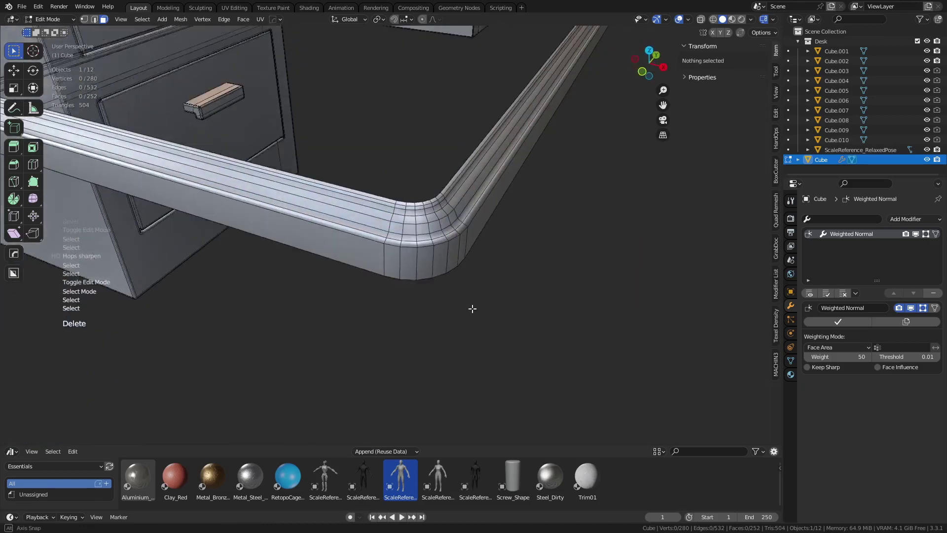
key("2")
left_click(462, 262, "alt")
middle_click_drag(462, 262, 503, 265)
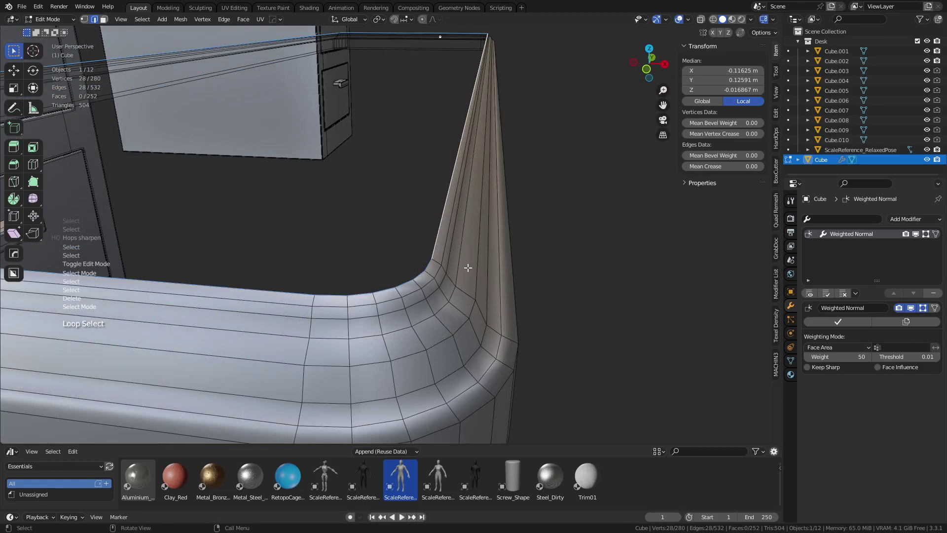
middle_click_drag(334, 324, 270, 306)
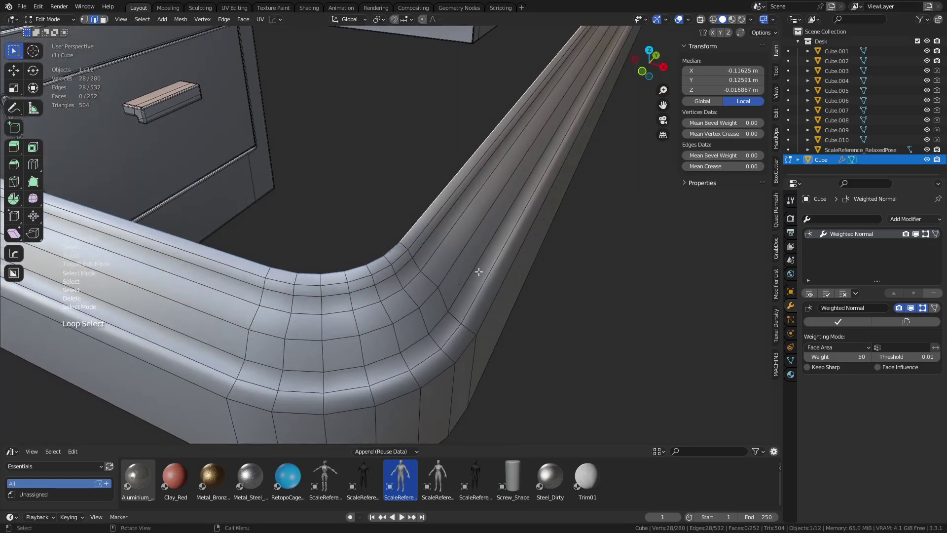
right_click(443, 243)
key("Escape")
key("ctrl+f")
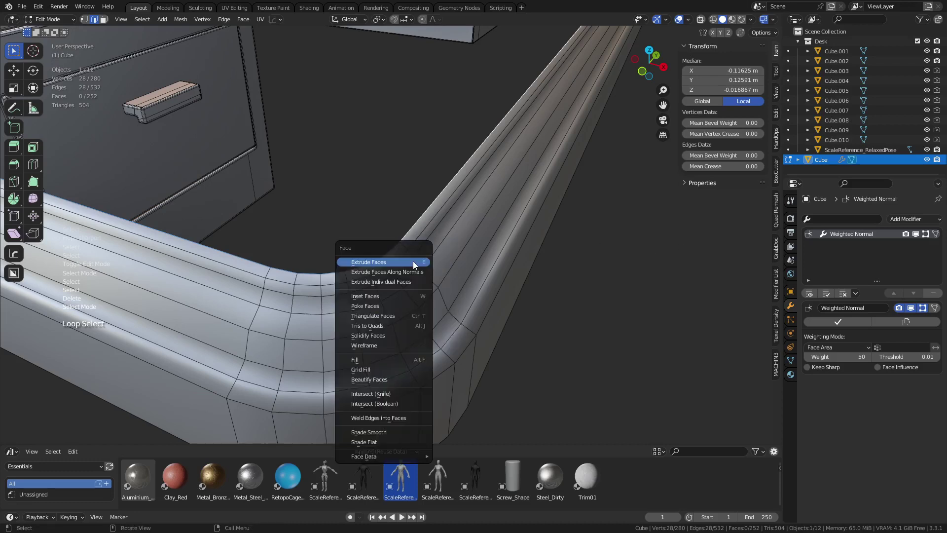
left_click(410, 369)
- Extrude the grid-filled top faces and scale them inward to about 0.983 to form a border strip
middle_click_drag(395, 278, 426, 248)
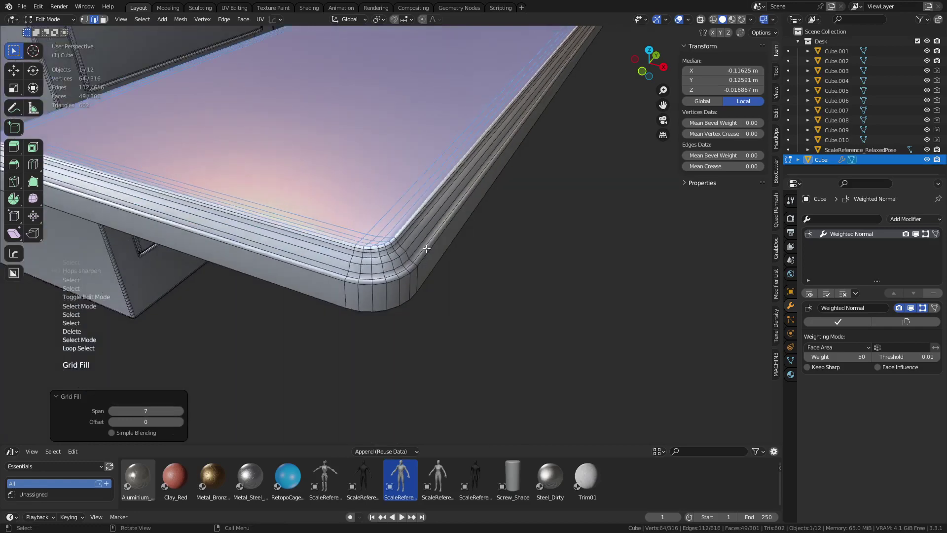
scroll(427, 248, "up", 3)
scroll(467, 291, "up", 2)
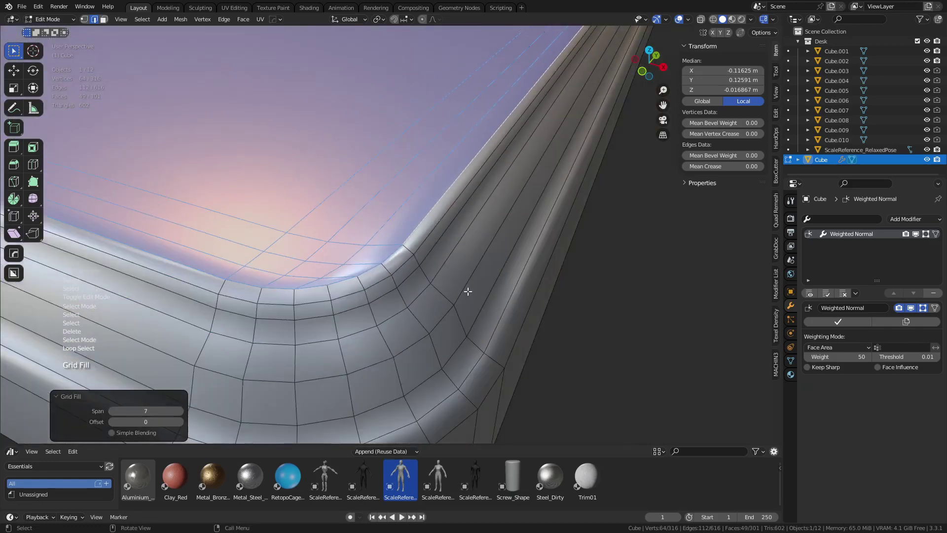
key("i")
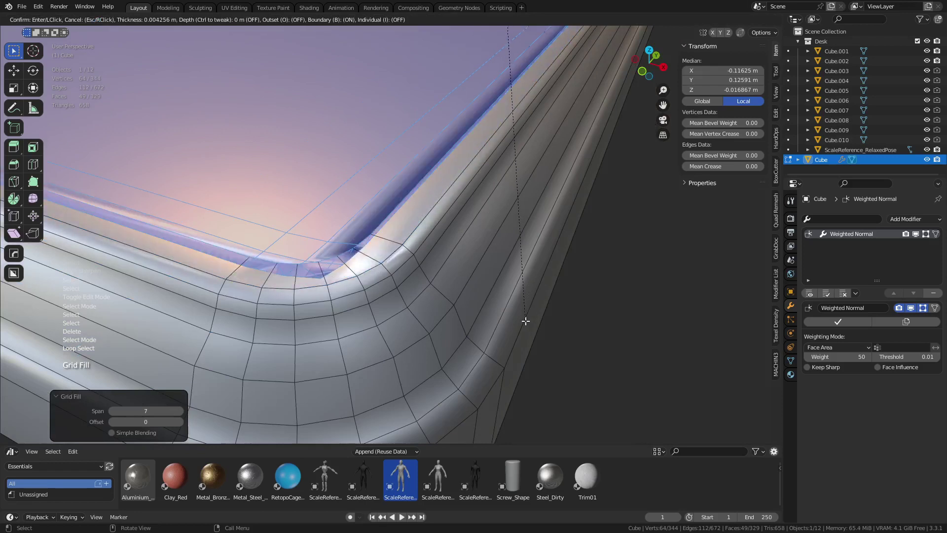
key("Escape")
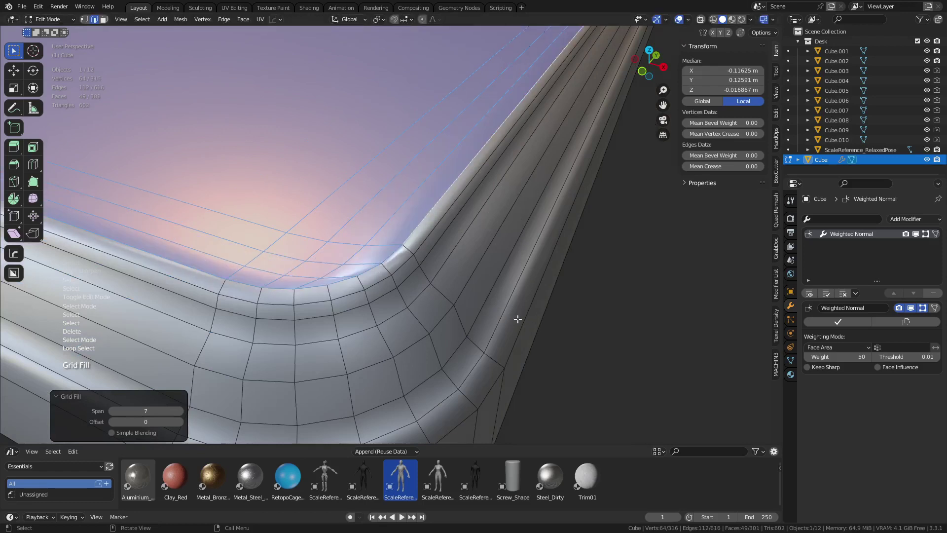
key("e")
key("s")
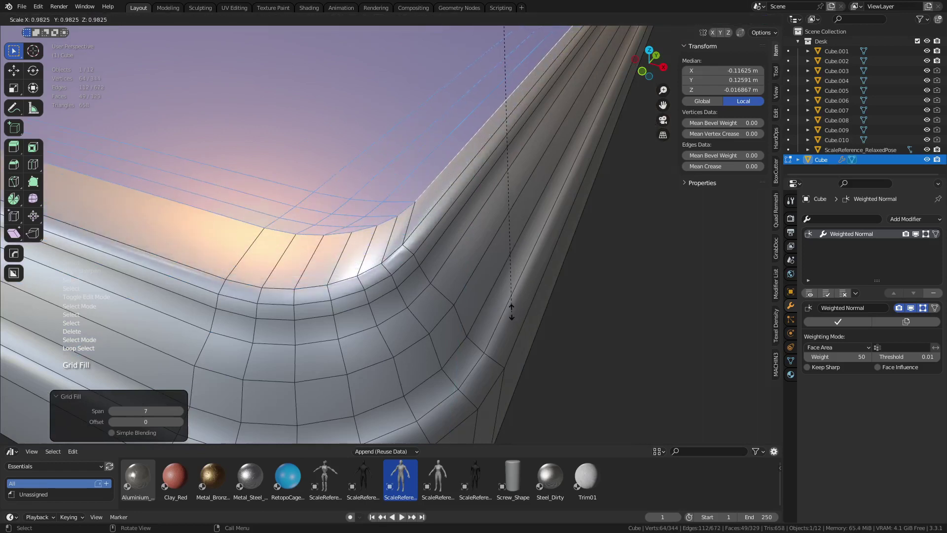
left_click(512, 310)
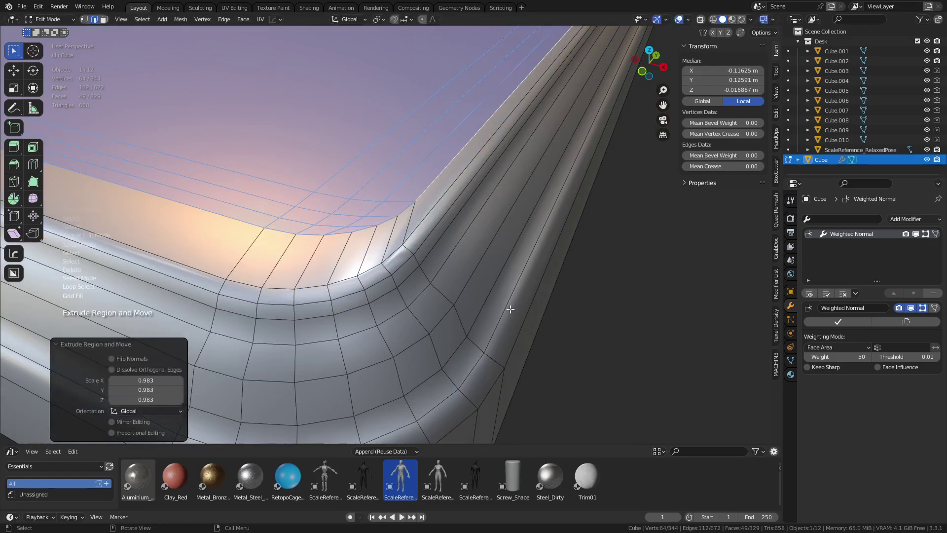
- Scale the inner top faces to about 0.96 along the global X axis to widen the border strip
key("period")
left_click(593, 308)
key("s")
key("y")
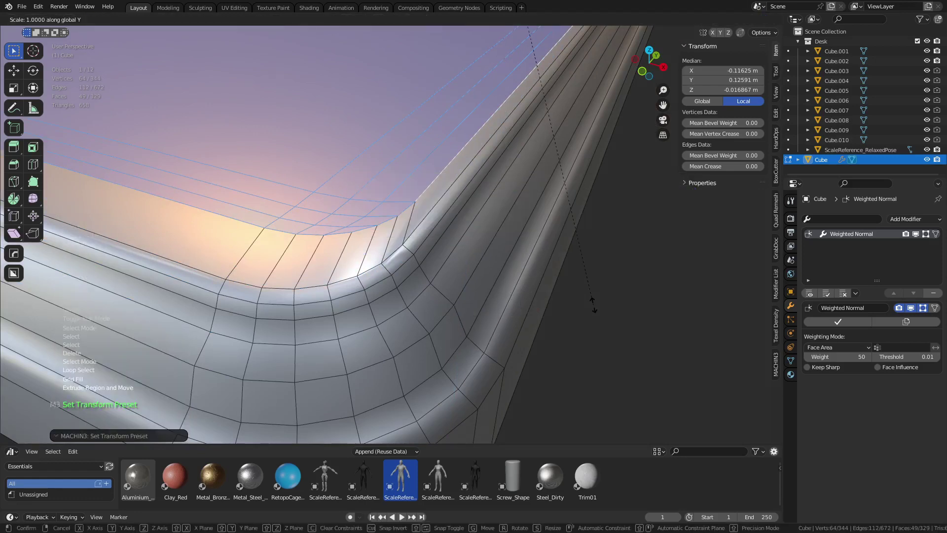
key("x")
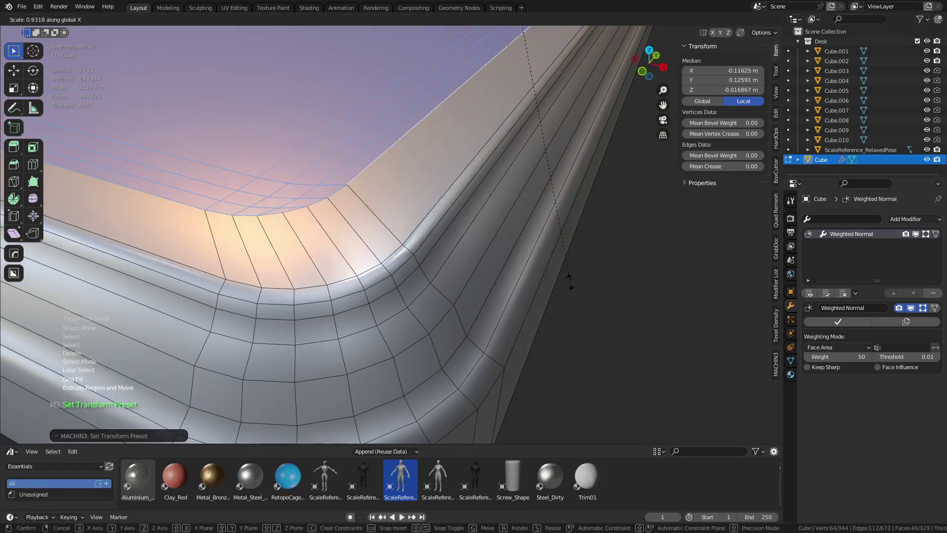
left_click(582, 291)
scroll(583, 291, "down", 5)
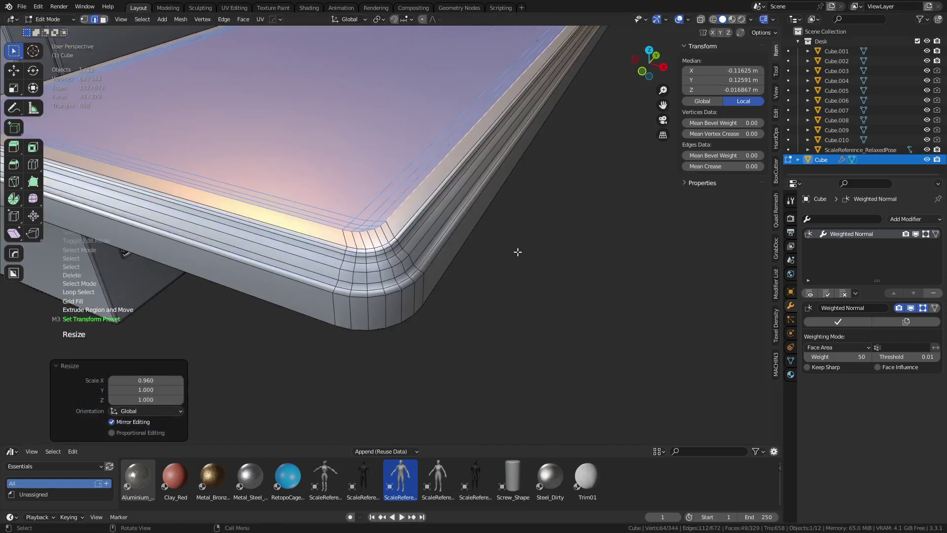
- Try to close the slab's bottom opening by applying Grid Fill to its edge loop
key("ctrl+Tab")
left_click(497, 255)
middle_click_drag(505, 289, 410, 225)
key("Tab")
left_click(413, 226)
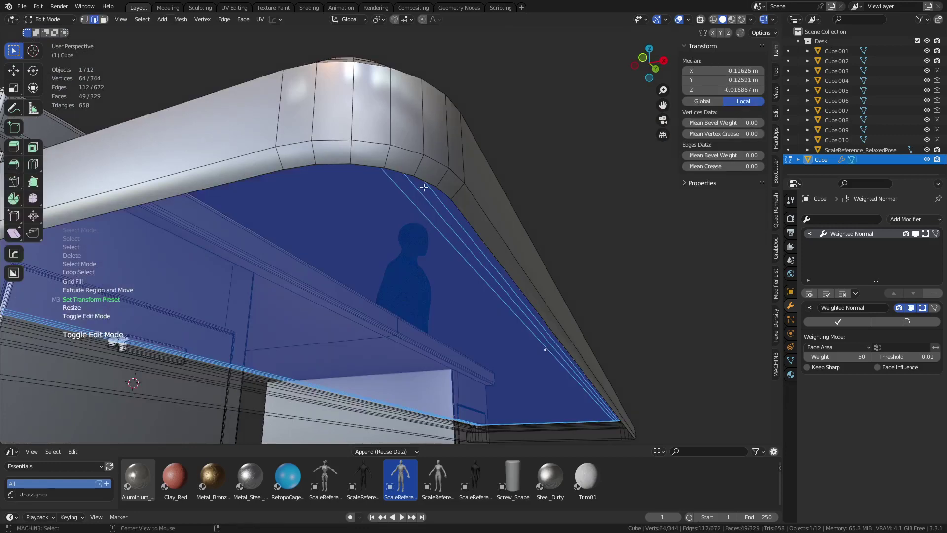
left_click(423, 181, "alt")
key("ctrl+f")
left_click(423, 182)
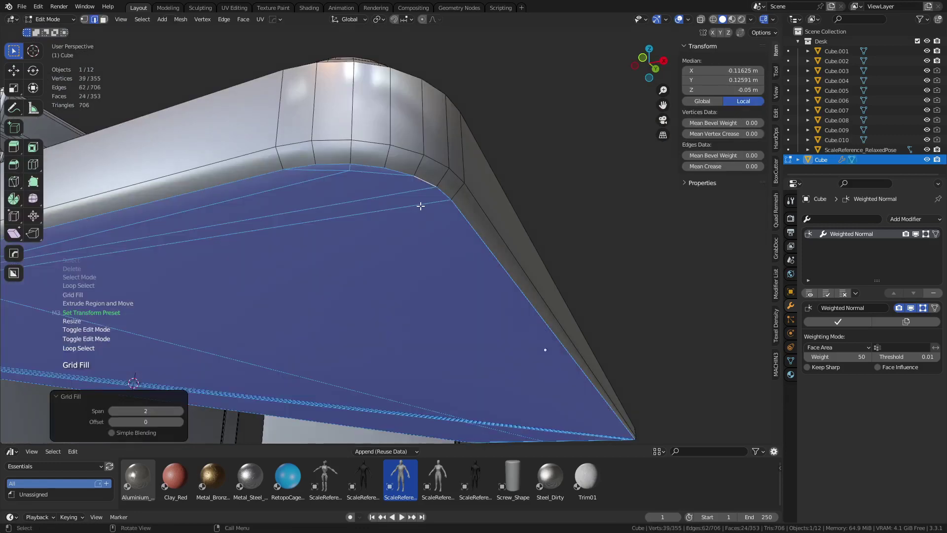
middle_click_drag(421, 205, 447, 232)
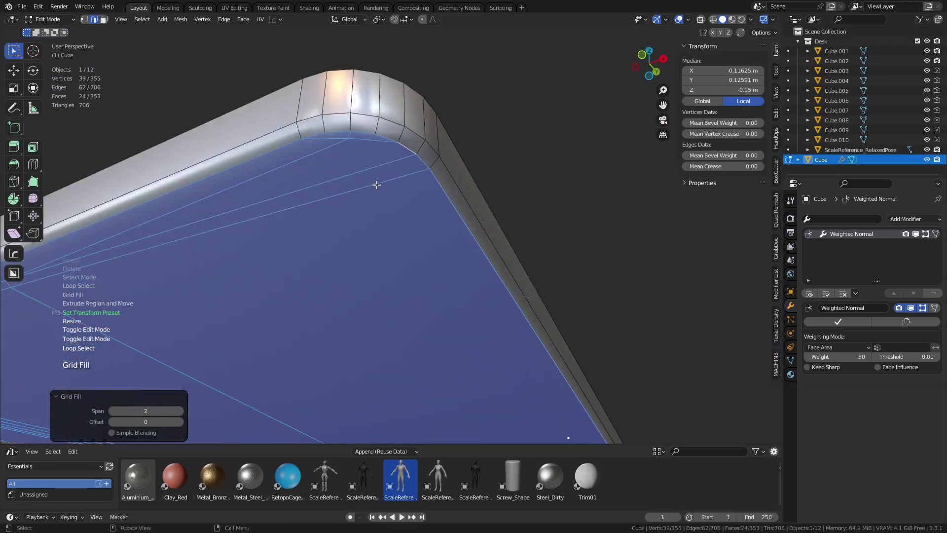
- Turn on Simple Blending for the bottom Grid Fill and try a span of 4 with an offset of 2
left_click(122, 433)
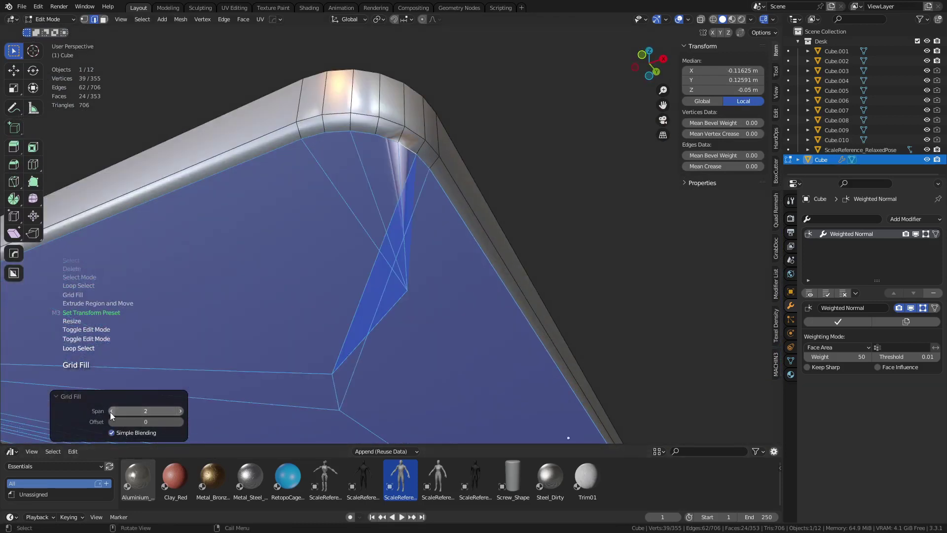
left_click(112, 411)
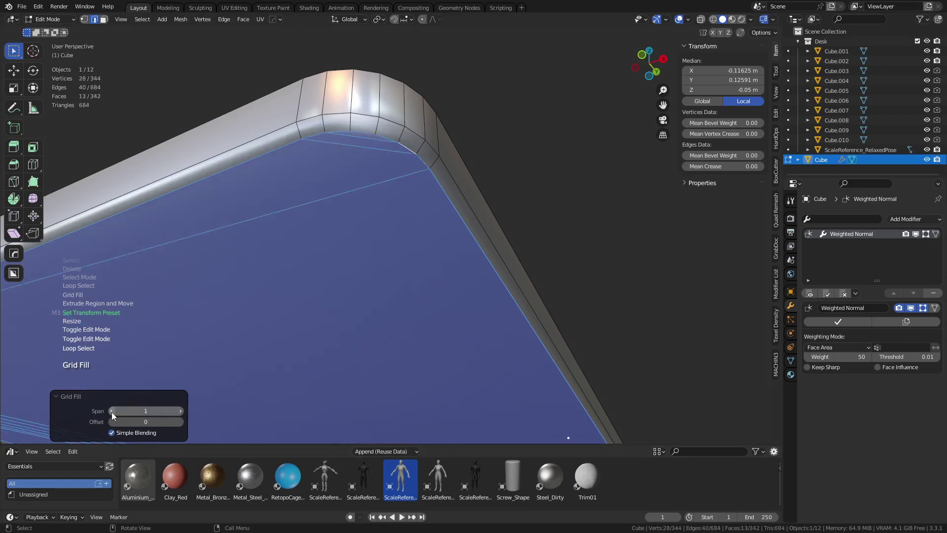
left_click(180, 422)
left_click(180, 422)
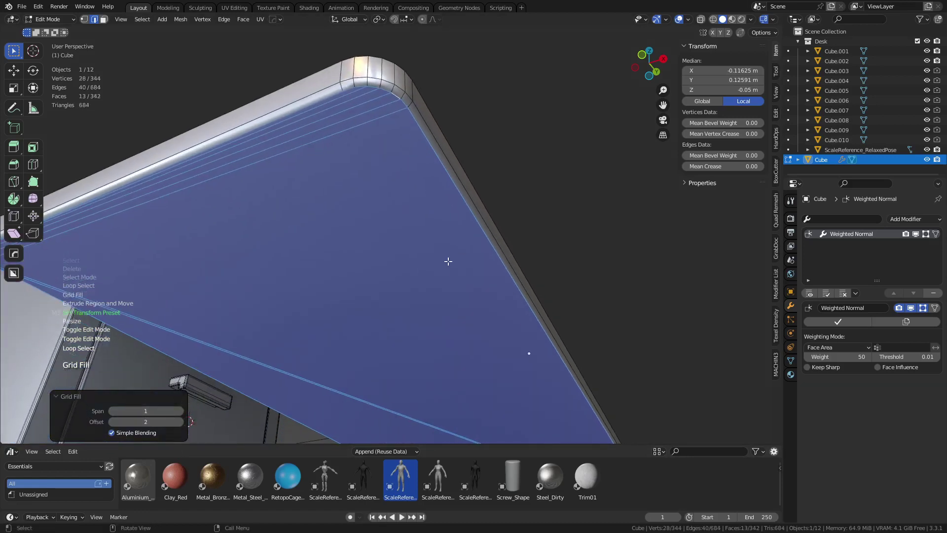
left_click(180, 411)
left_click(180, 411)
left_click(180, 411)
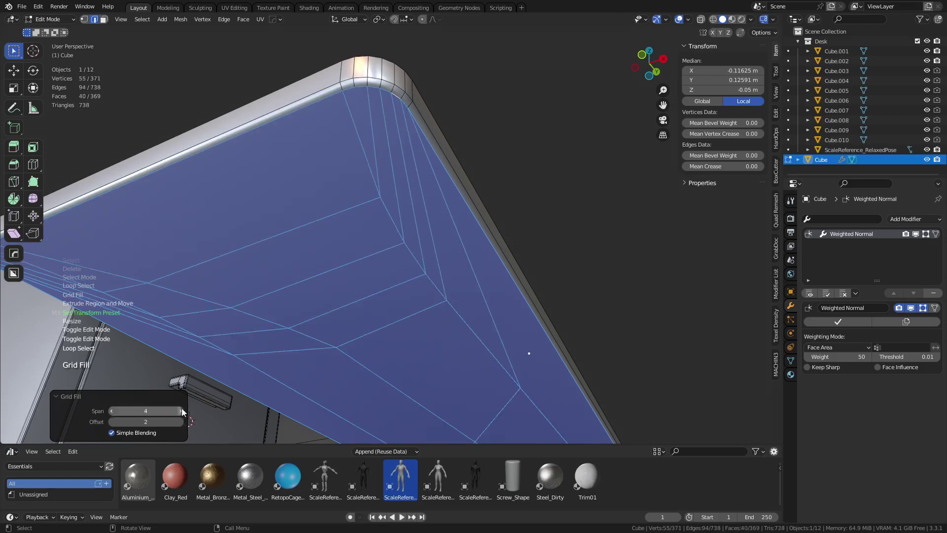
- Try raising the bottom Grid Fill's offset to 9, and delete the trial fill faces
left_click(182, 422)
left_click(183, 422)
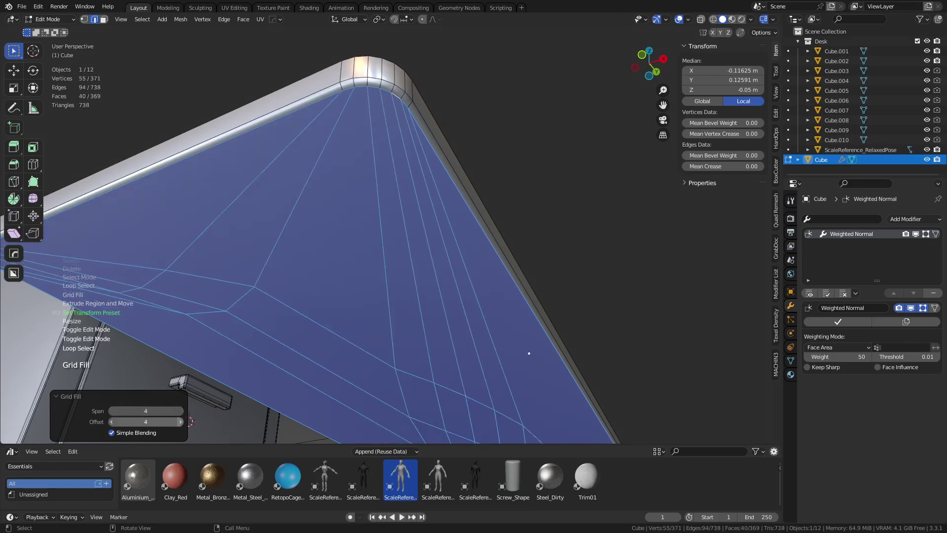
left_click(182, 423)
left_click(180, 422)
left_click(181, 422)
left_click(181, 422)
left_click(181, 422)
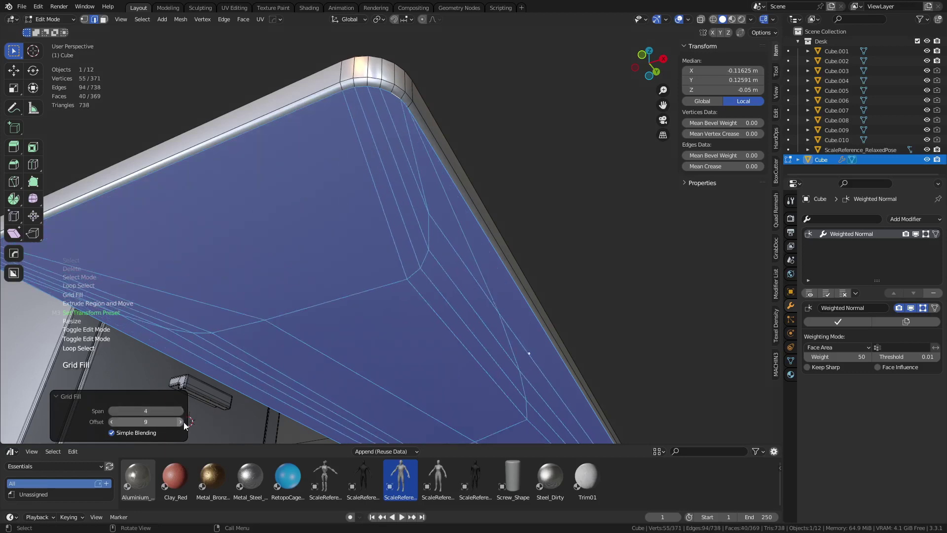
left_click(180, 422)
key("x")
left_click(437, 267)
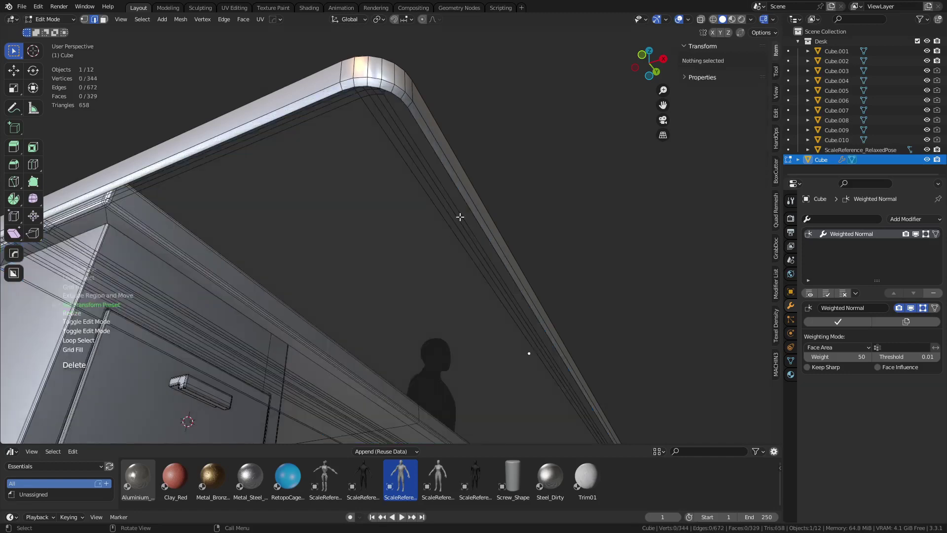